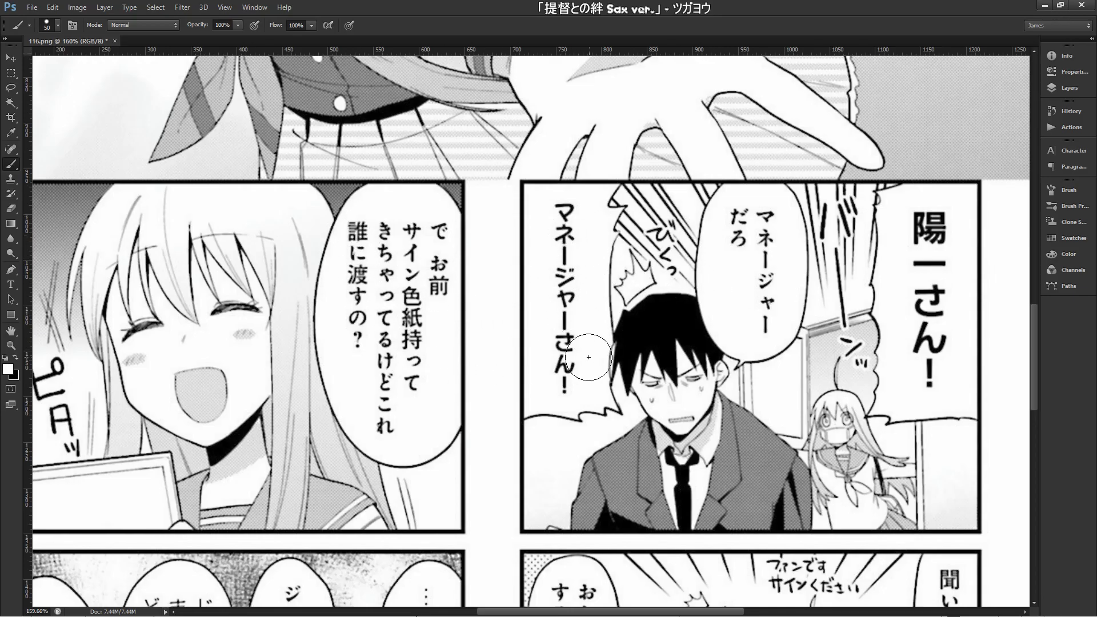
- Add a new layer above the Background and try painting white over the vertical text beside the suited man
key("F7")
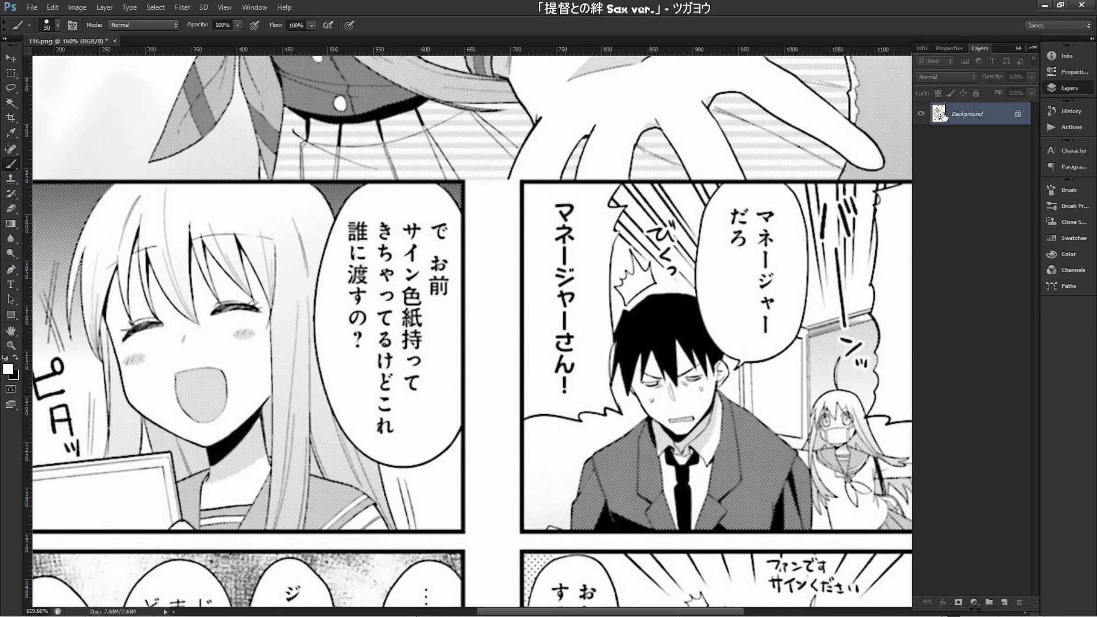
left_click_drag(556, 217, 563, 371)
key("F7")
key("ctrl+z")
left_click(1003, 604)
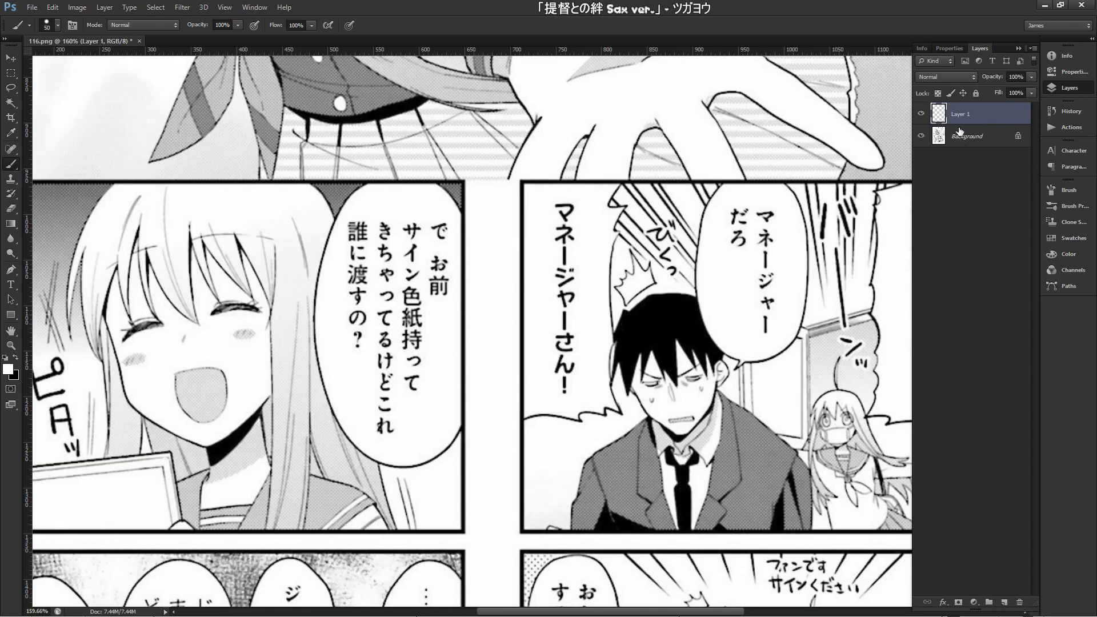
left_click_drag(571, 213, 563, 381)
key("ctrl+z")
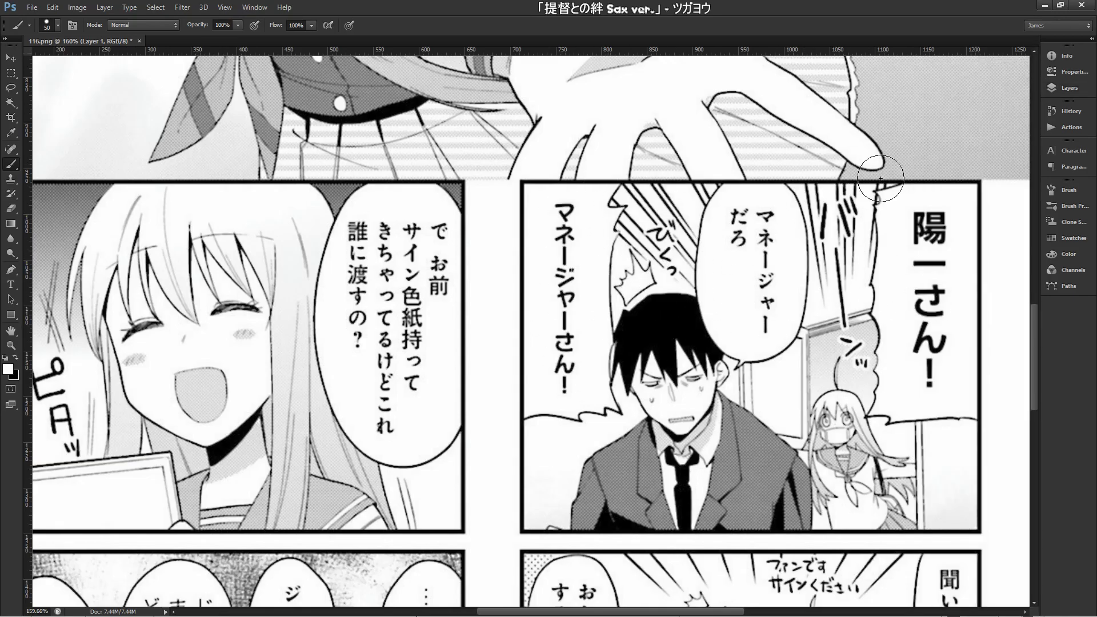
- Examine the recorded steps of the action that makes a layer and saves as PSD
left_click(1070, 128)
left_click(1072, 128)
left_click(1070, 126)
left_click(989, 130)
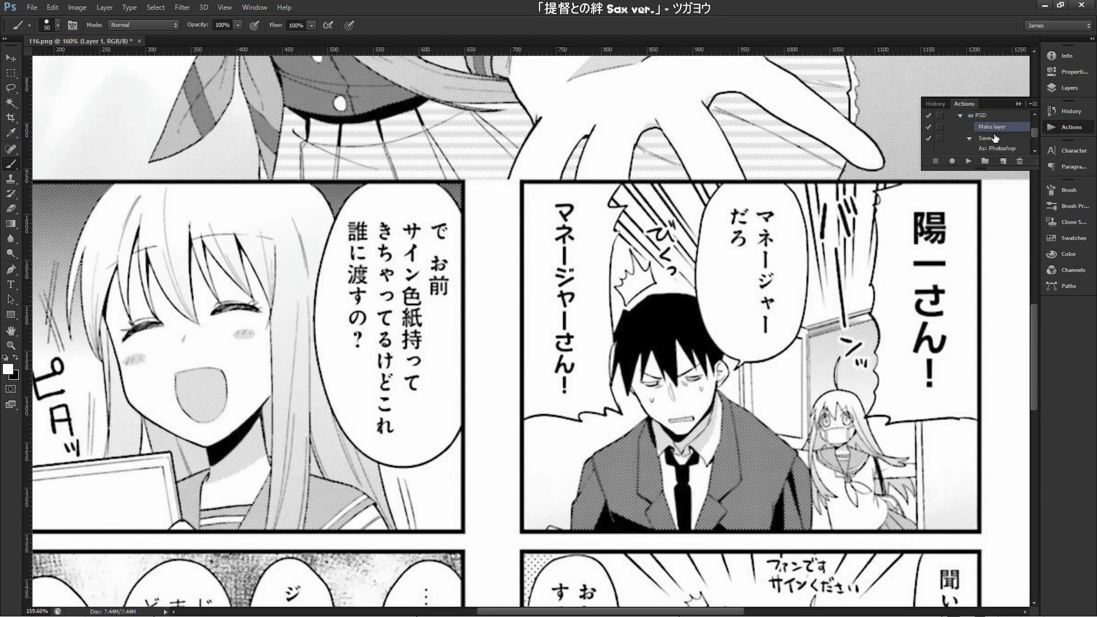
scroll(1004, 146, "down", 1)
- Switch to File Explorer and check the contents of the psd and raw folders inside folder 83
key("alt+Tab")
left_click(439, 260)
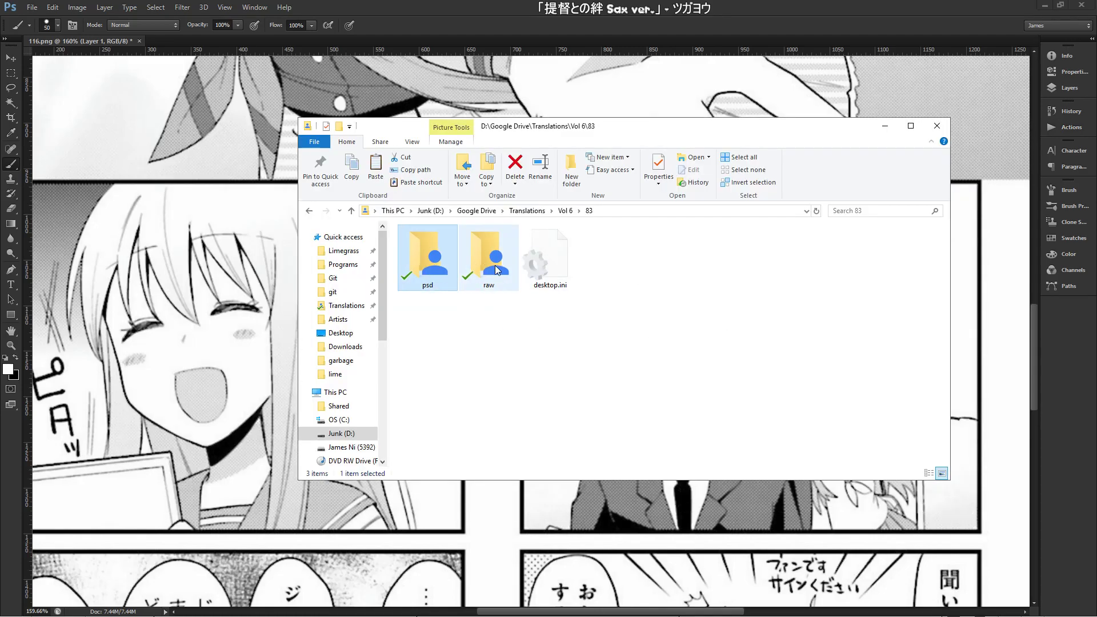
double_click(418, 264)
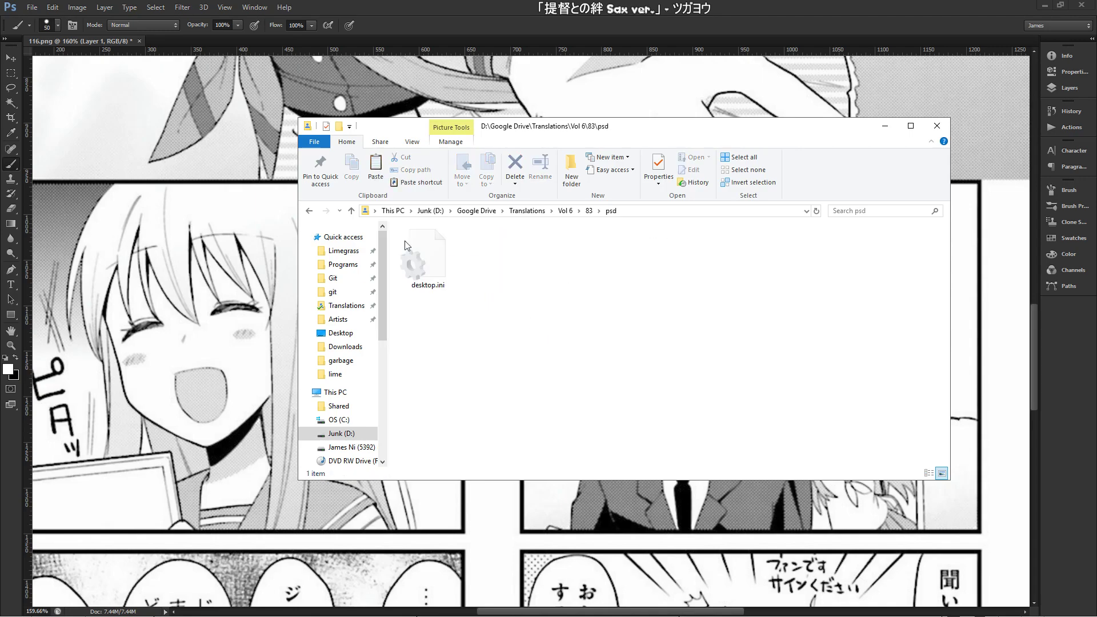
left_click(309, 213)
double_click(483, 250)
left_click_drag(502, 322, 406, 245)
left_click(425, 308)
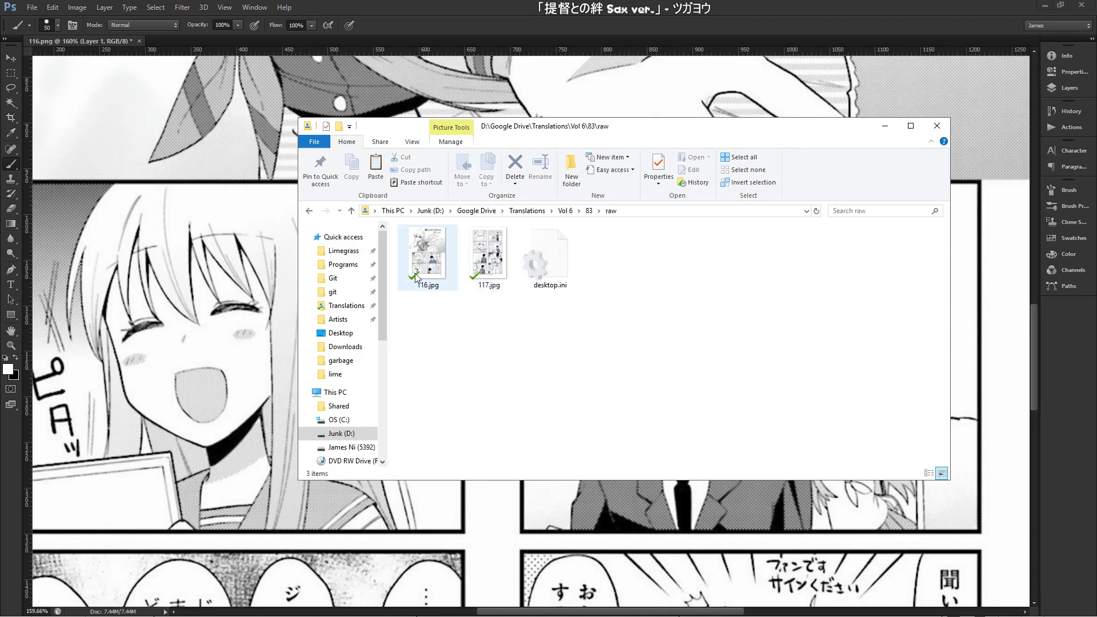
left_click(309, 211)
left_click(32, 6)
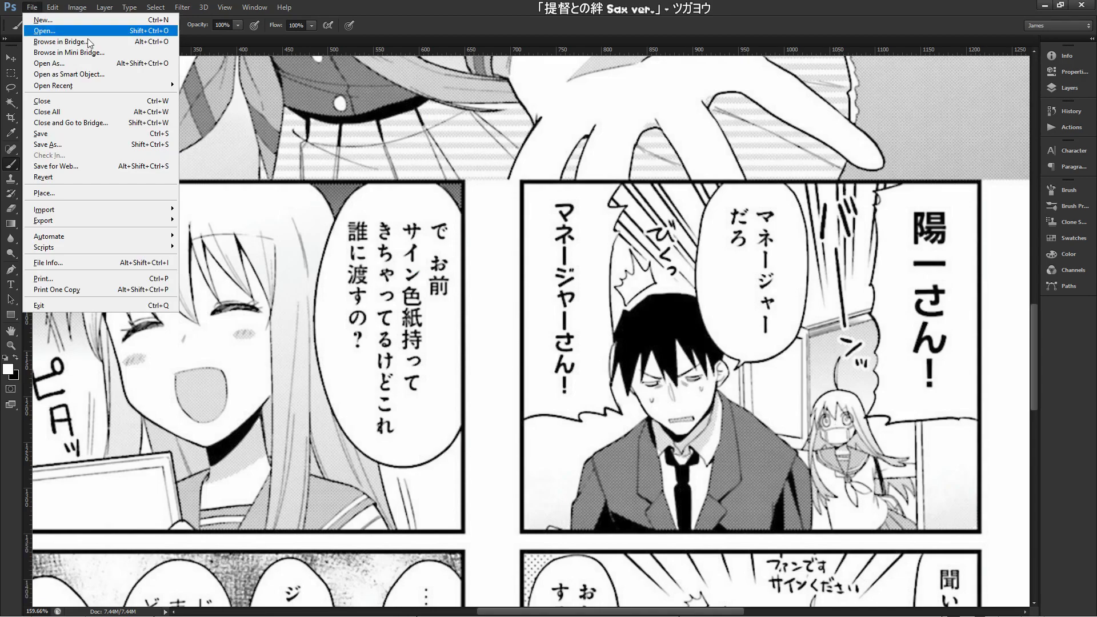
left_click(589, 25)
key("shift+ctrl+n")
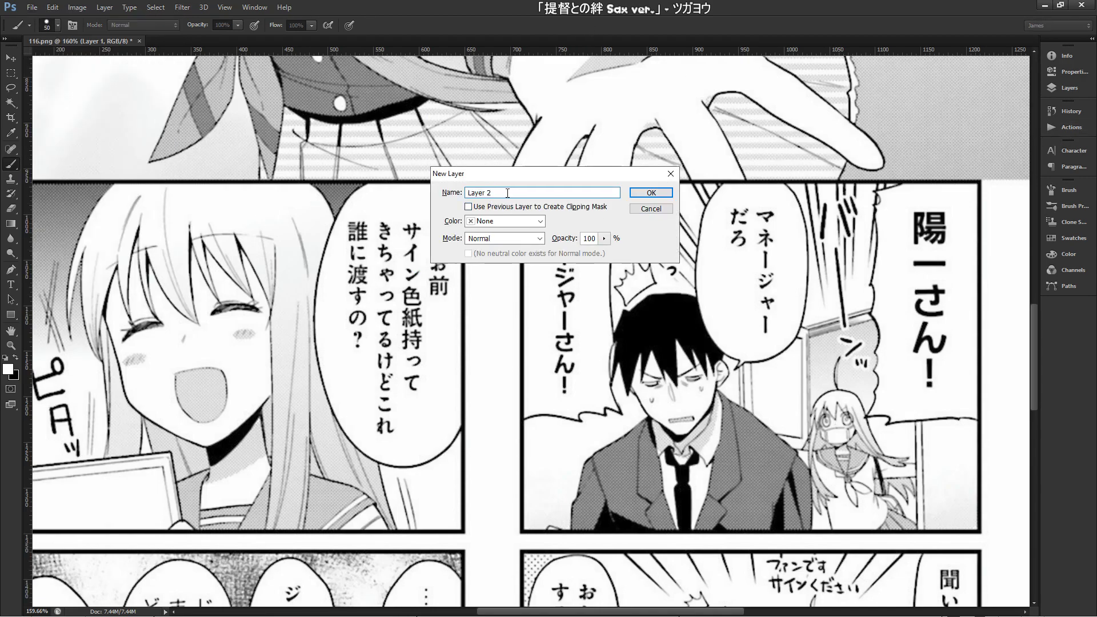
left_click(670, 173)
- Run a Batch of the "as PSD" action from the Save set on the raw folder, with the psd folder as destination
left_click(52, 6)
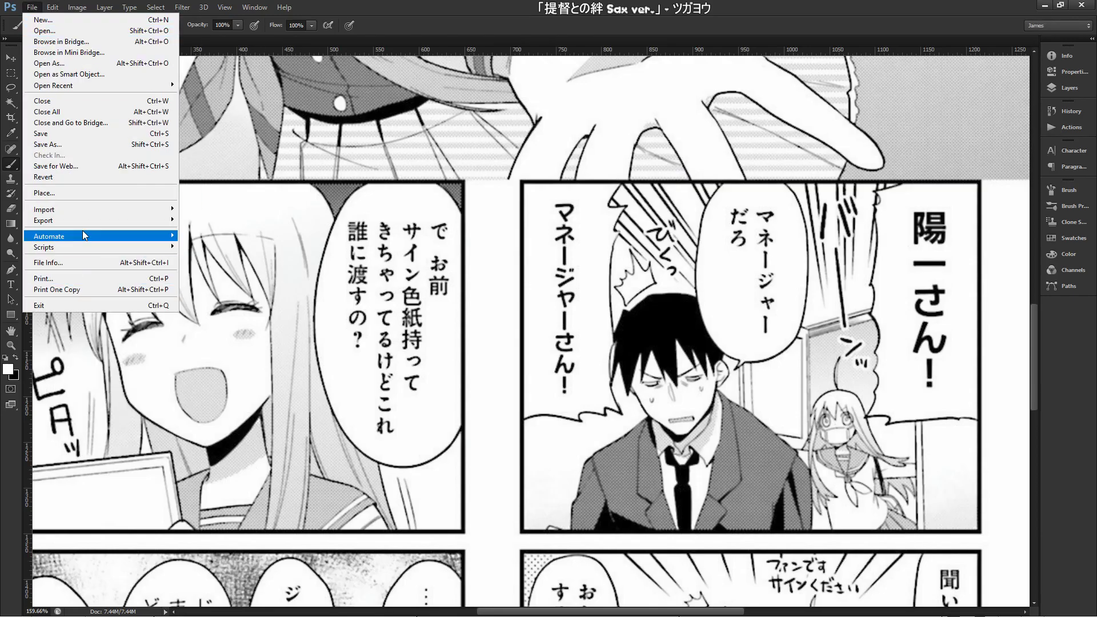
mouse_move(82, 233)
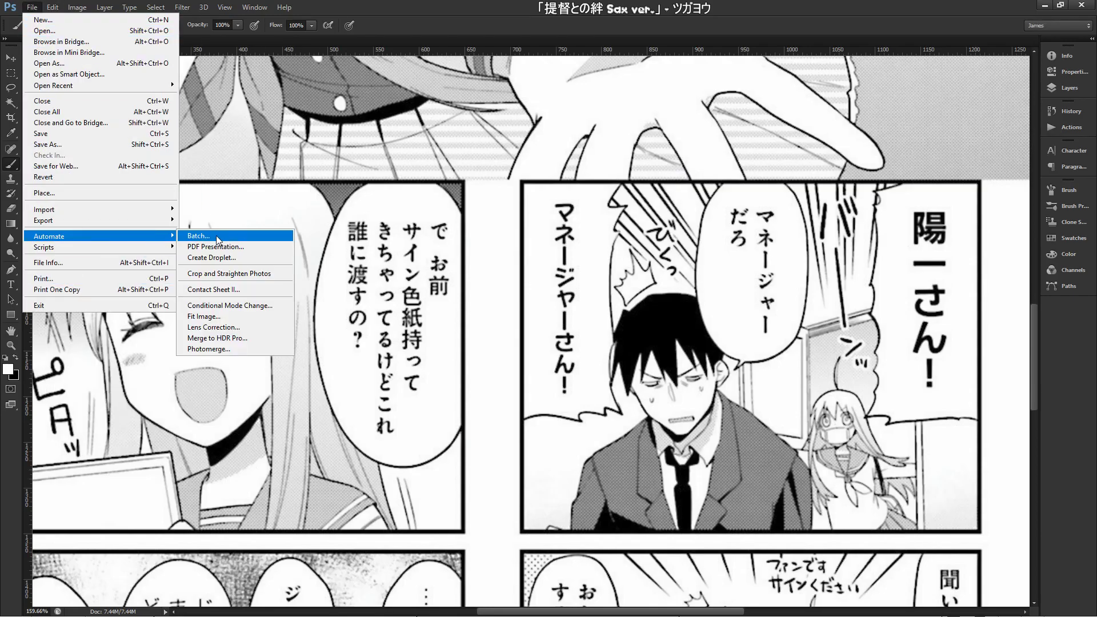
left_click(217, 237)
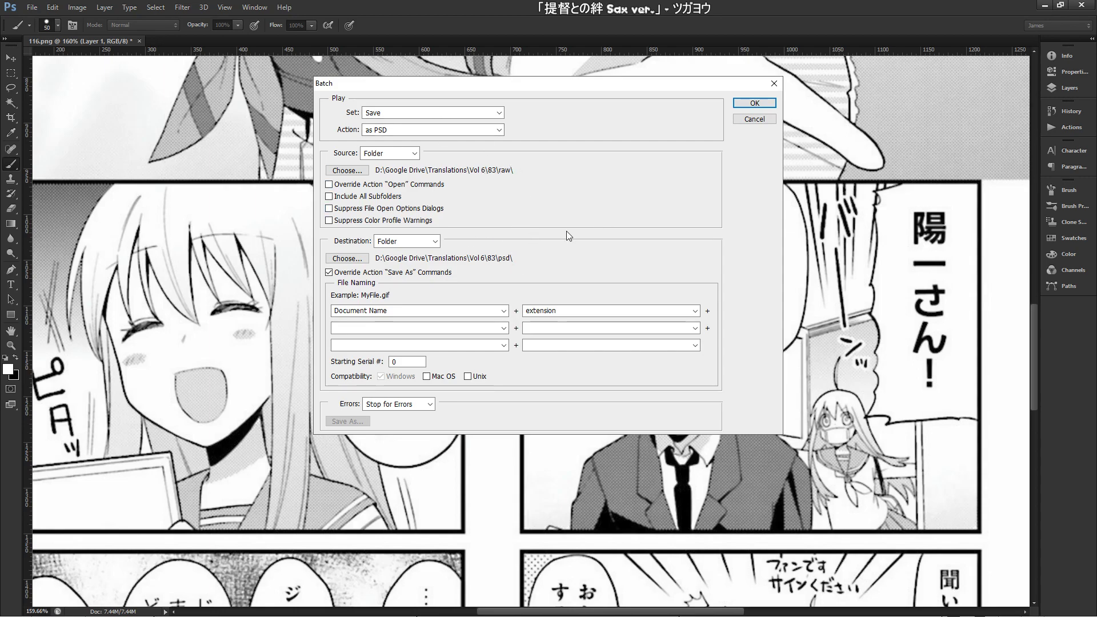
left_click(754, 103)
- Close 116.png without saving, open 116.psd from the psd folder in File Explorer, and check its layers
key("alt+Tab")
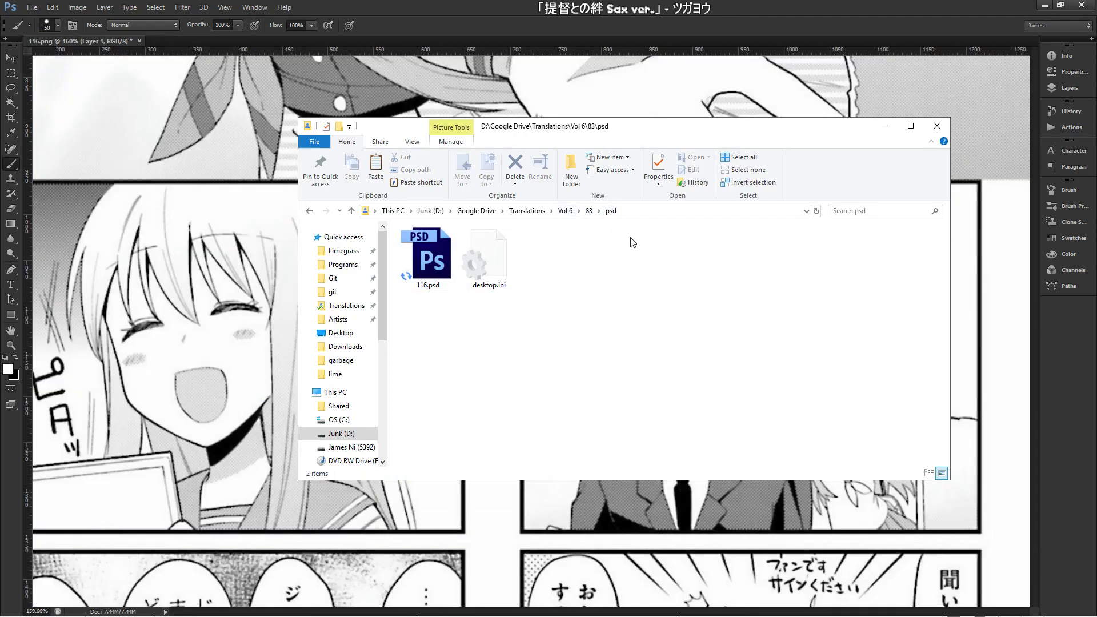
left_click(439, 266)
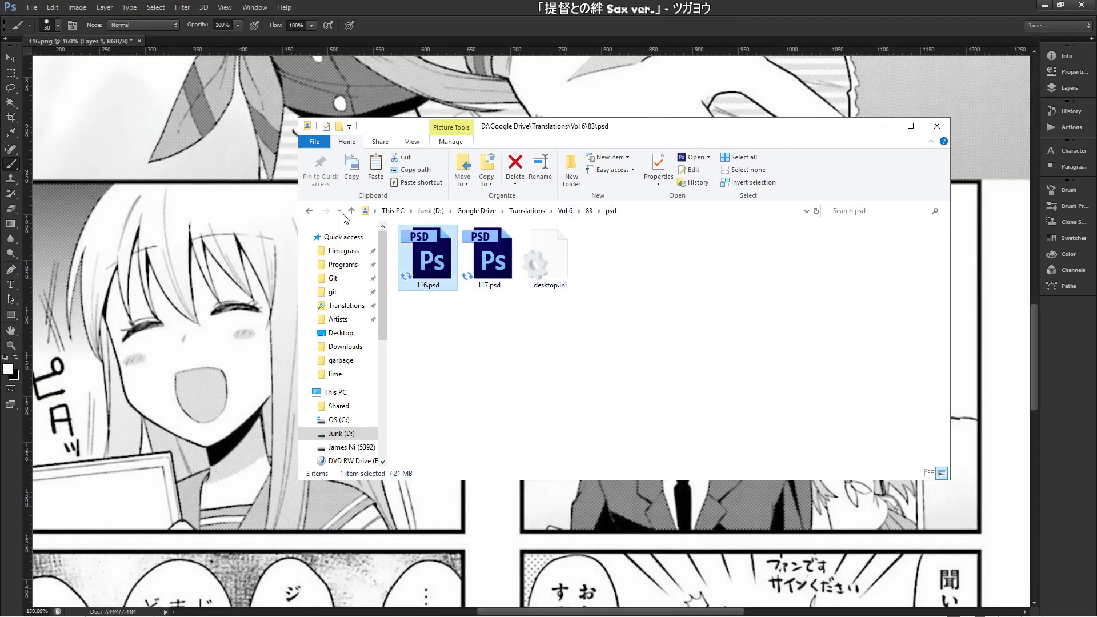
left_click(139, 40)
left_click(549, 234)
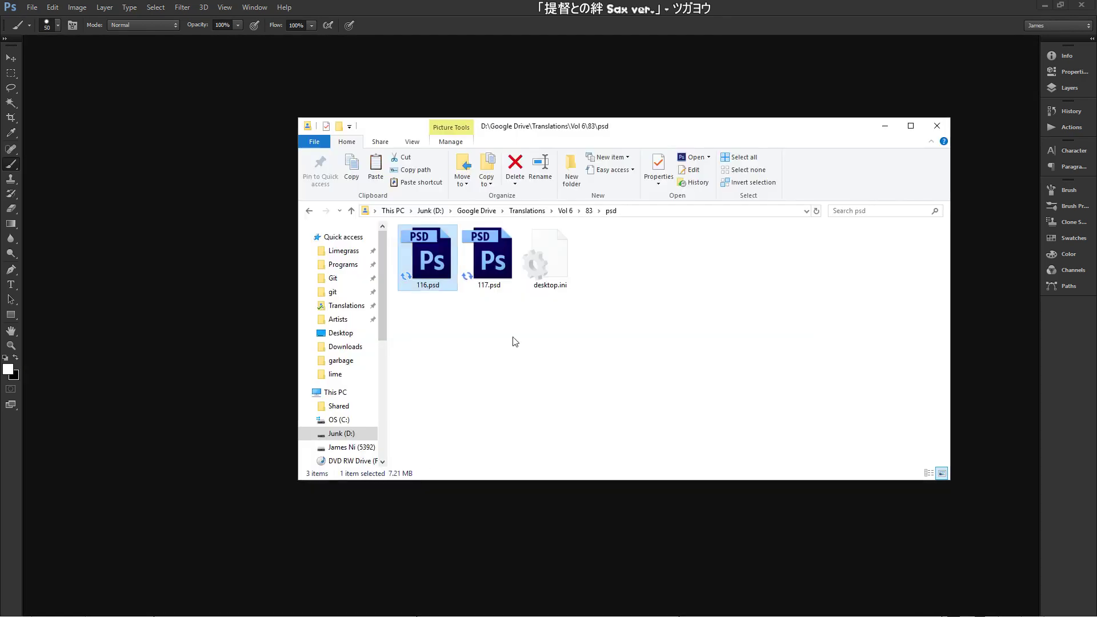
double_click(444, 260)
key("F7")
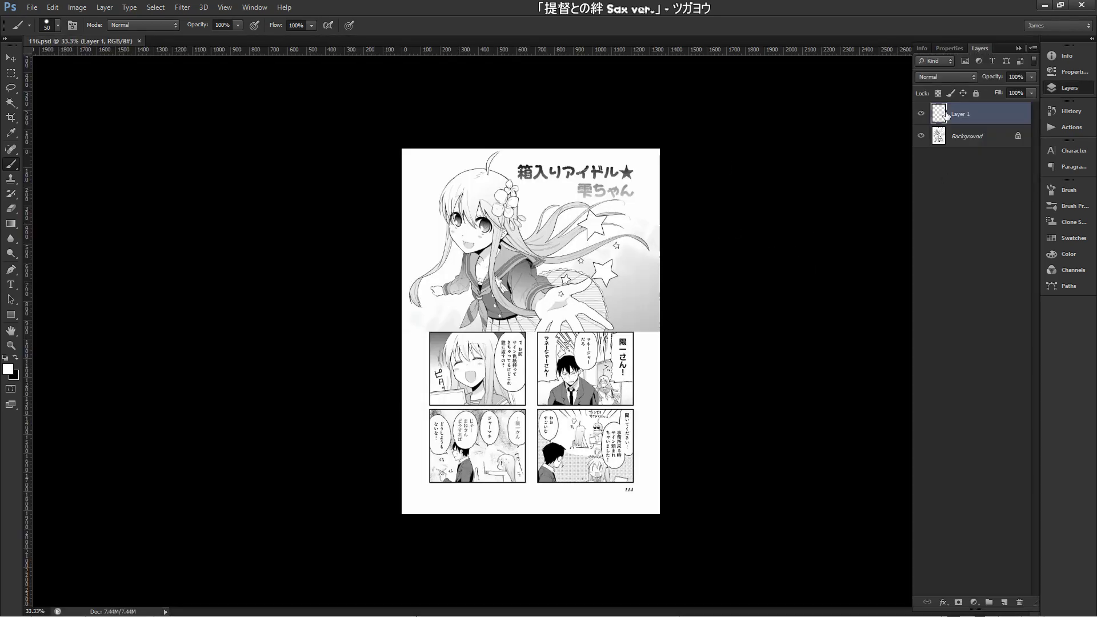
key("F7")
- Paint white on Layer 1 over the text in the three speech bubbles of the upper-right comic panel
mouse_move(606, 375)
left_mouse_down()
mouse_move(842, 308)
mouse_move(845, 297)
left_mouse_up()
mouse_move(666, 245)
left_mouse_down()
mouse_move(678, 291)
mouse_move(658, 285)
left_mouse_up()
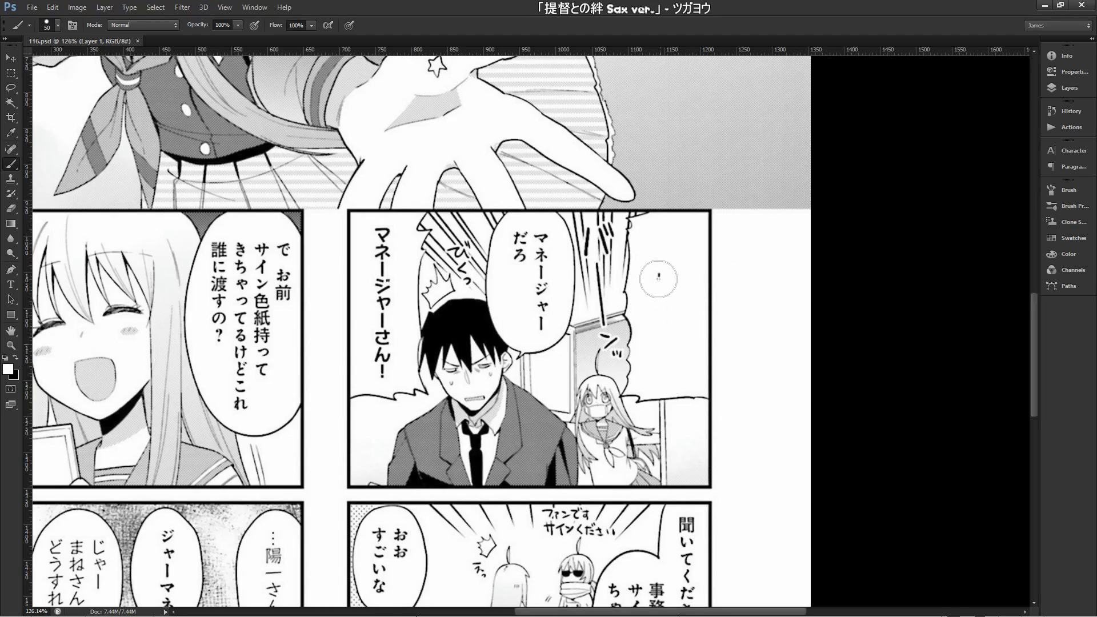
left_click_drag(526, 248, 545, 243)
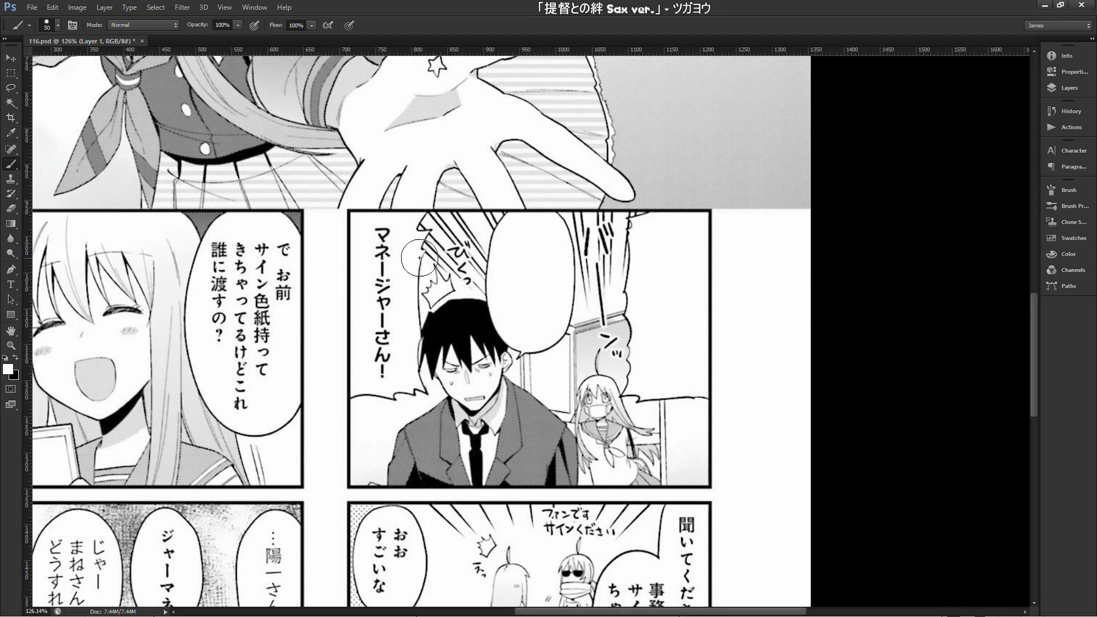
left_click_drag(376, 241, 385, 337)
- Paint white over the speech bubble text in the upper-left panel and both lower panels on Layer 1
left_click_drag(249, 250, 257, 326)
left_click_drag(419, 226, 536, 176)
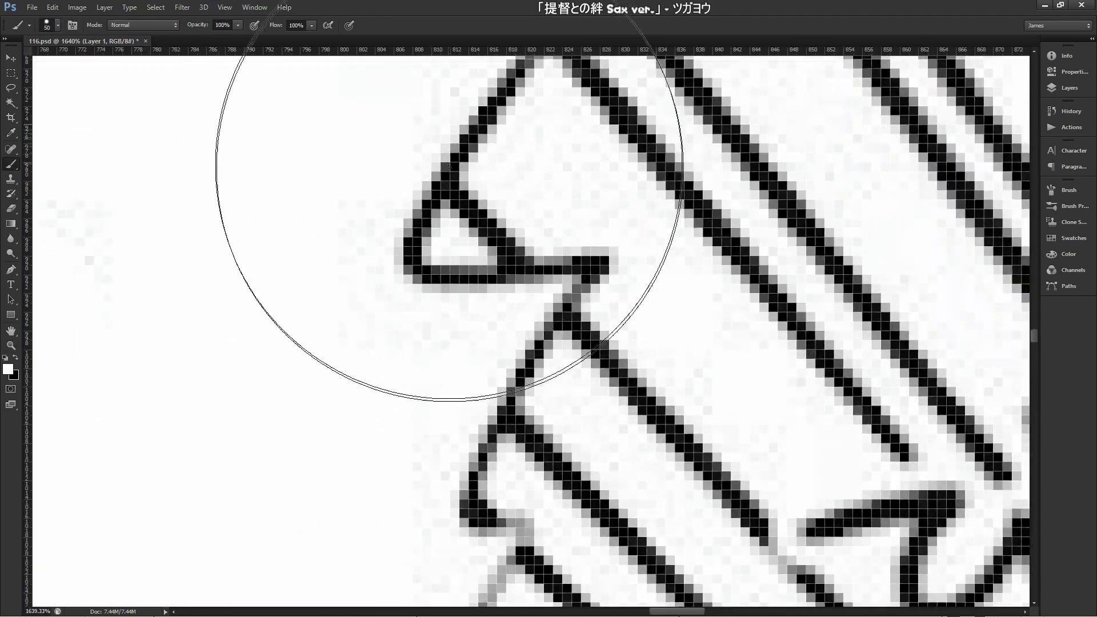
scroll(403, 148, "up", 3)
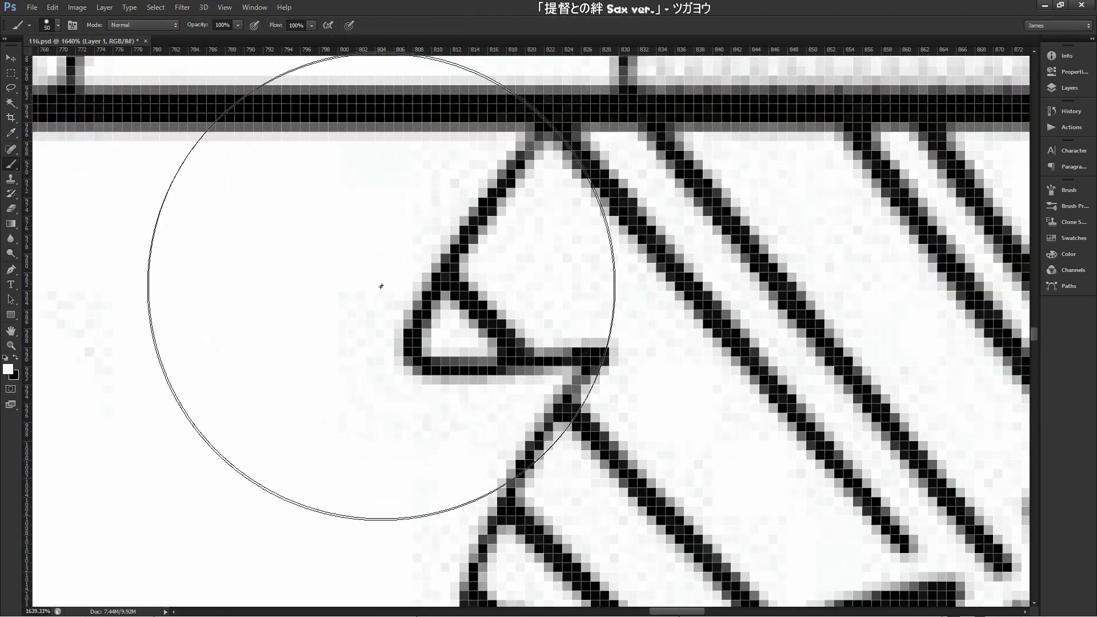
scroll(426, 226, "down", 2)
left_click_drag(518, 325, 400, 306)
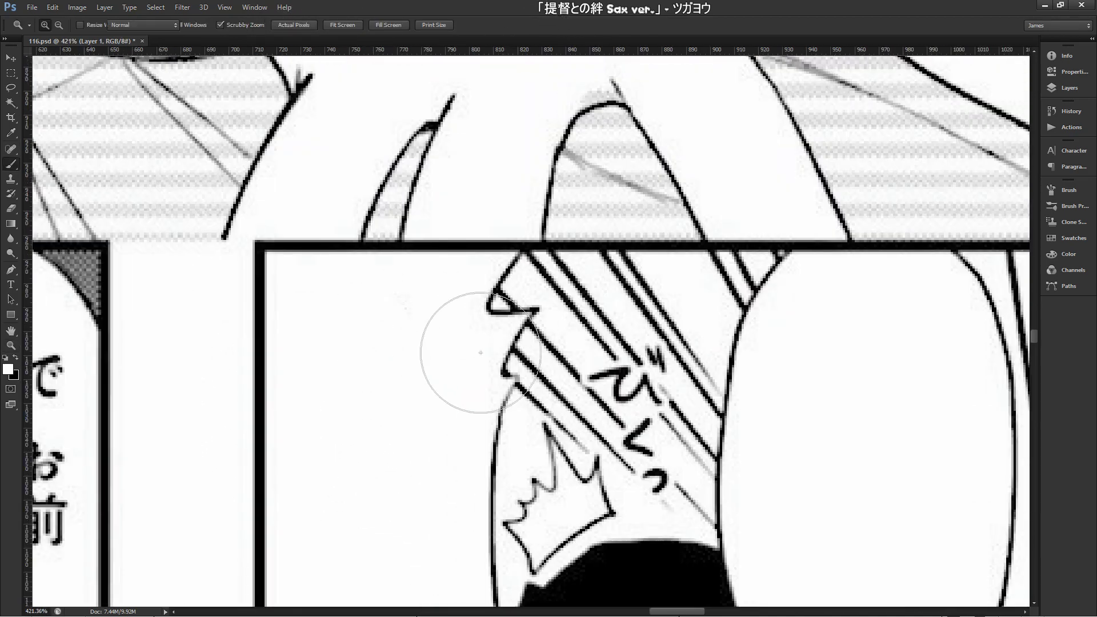
left_click_drag(502, 365, 411, 340)
scroll(331, 286, "down", 3)
mouse_move(293, 262)
left_mouse_down()
mouse_move(228, 207)
mouse_move(243, 421)
mouse_move(275, 349)
mouse_move(295, 214)
mouse_move(293, 282)
left_mouse_up()
left_click_drag(397, 458, 311, 428)
scroll(376, 403, "down", 3)
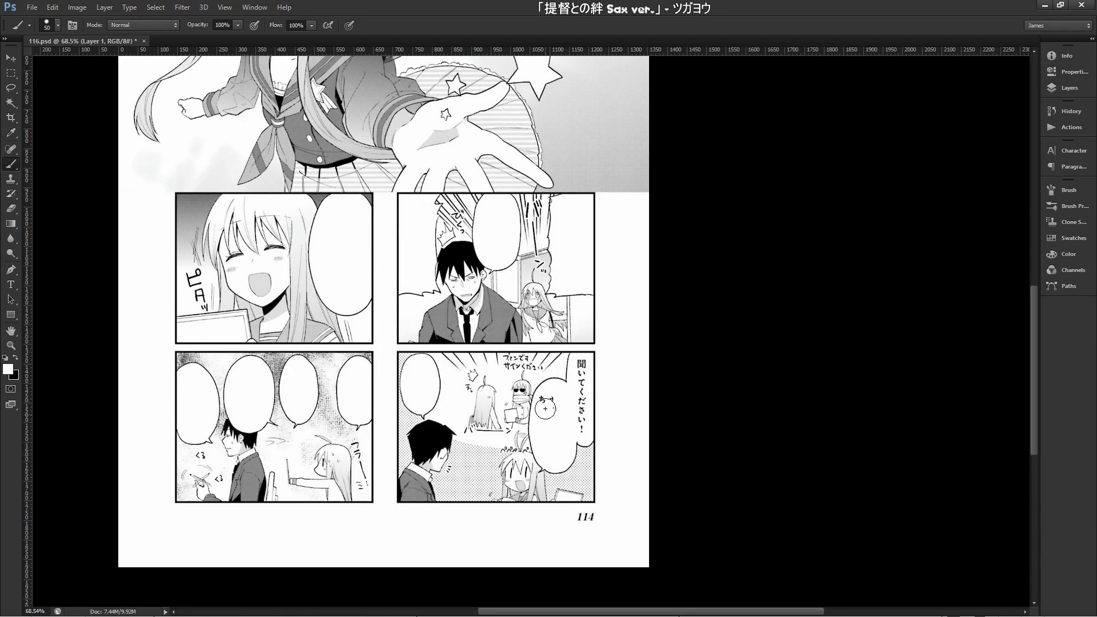
left_click_drag(579, 405, 583, 387)
- Select the interiors of all cleared speech bubbles with the Magic Wand at tolerance 3, contiguous and sampling all layers
left_click_drag(563, 228, 614, 223)
left_click(12, 104)
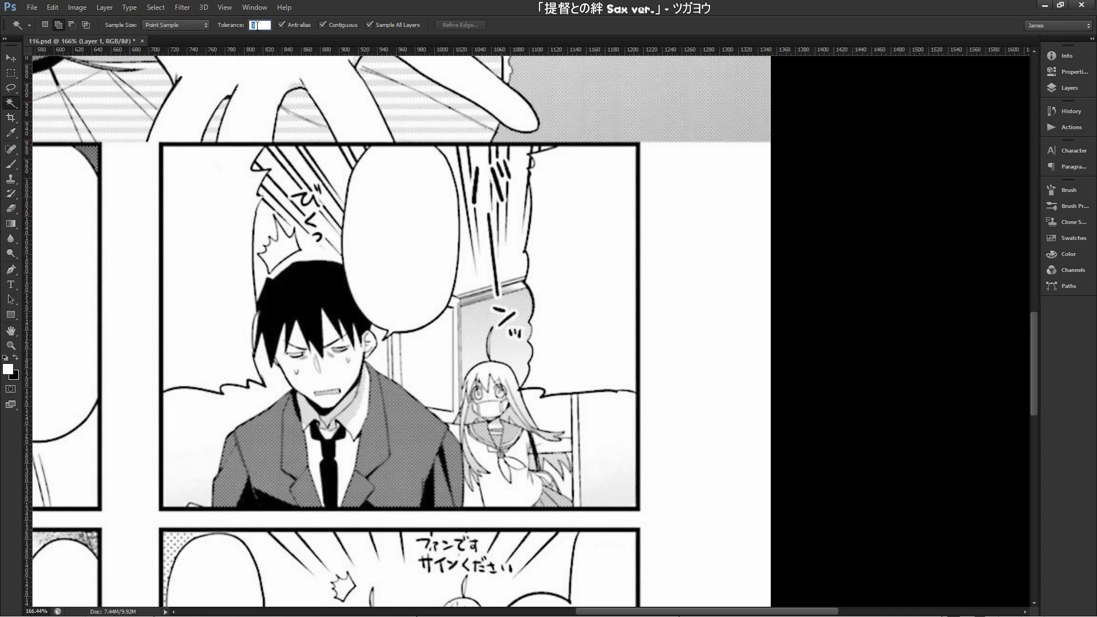
left_click_drag(601, 202, 648, 172)
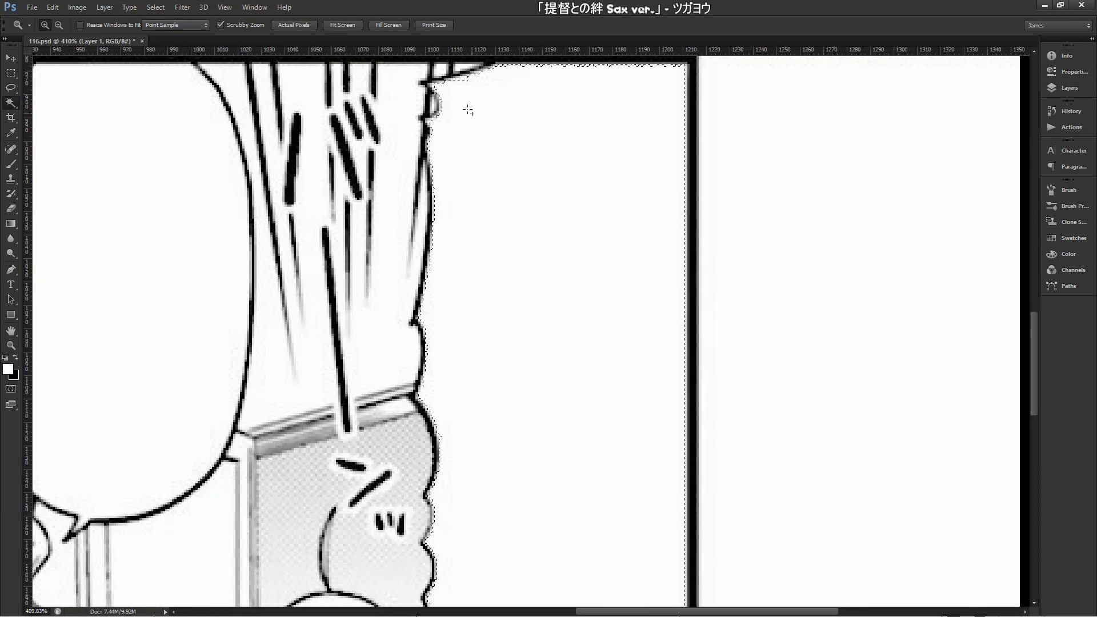
scroll(510, 170, "up", 1)
mouse_move(490, 122)
left_mouse_down()
mouse_move(539, 110)
mouse_move(496, 115)
left_mouse_up()
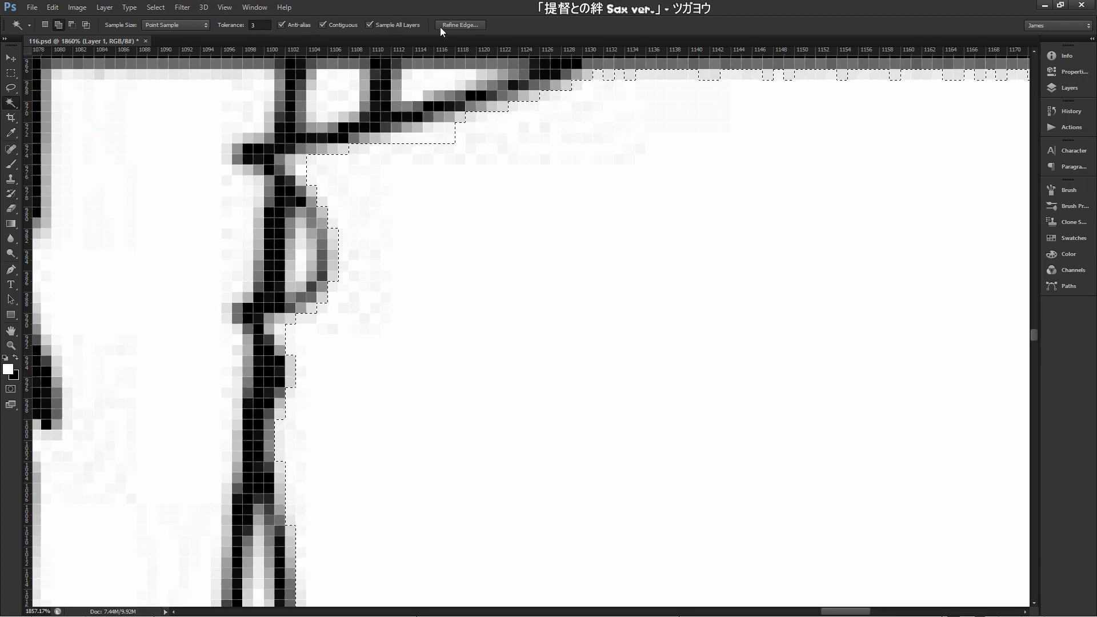
key("F7")
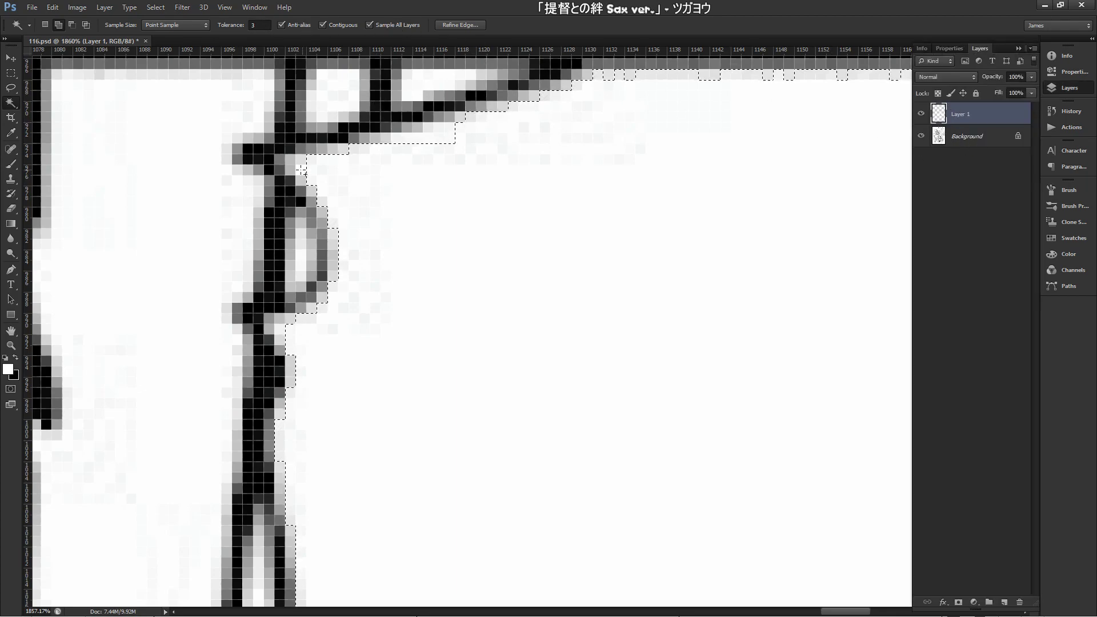
left_click(475, 131)
left_click_drag(527, 298, 510, 379)
left_click(464, 483)
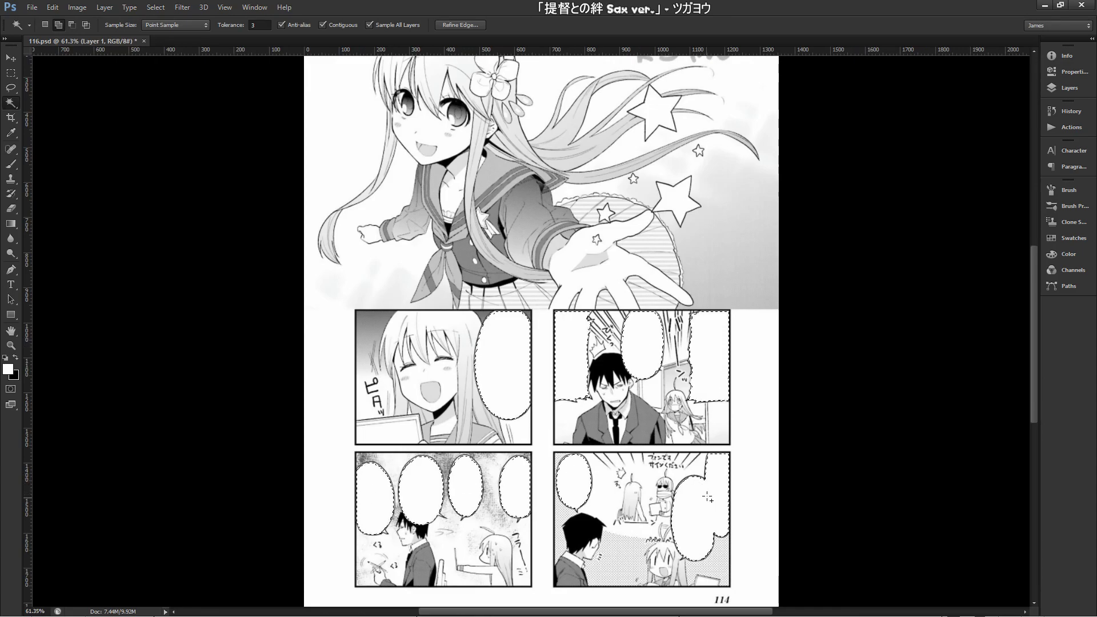
- Enlarge the brush to 303 px and paint the selected speech bubbles solid white on Layer 1
key("b")
left_click_drag(675, 342, 725, 344)
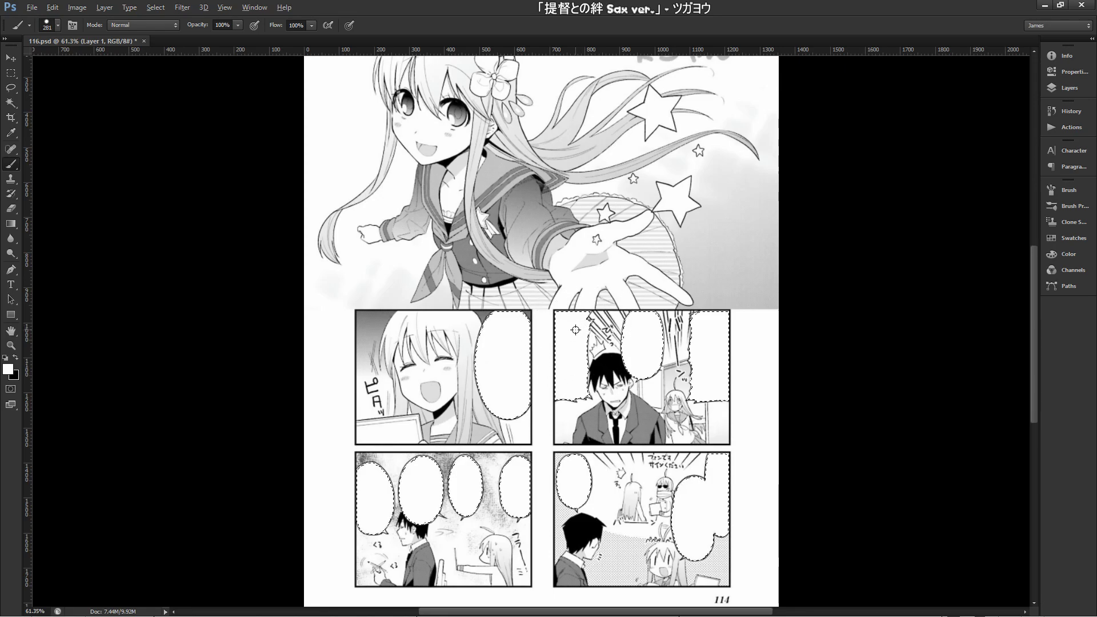
mouse_move(575, 325)
left_mouse_down()
mouse_move(591, 327)
mouse_move(578, 348)
left_mouse_up()
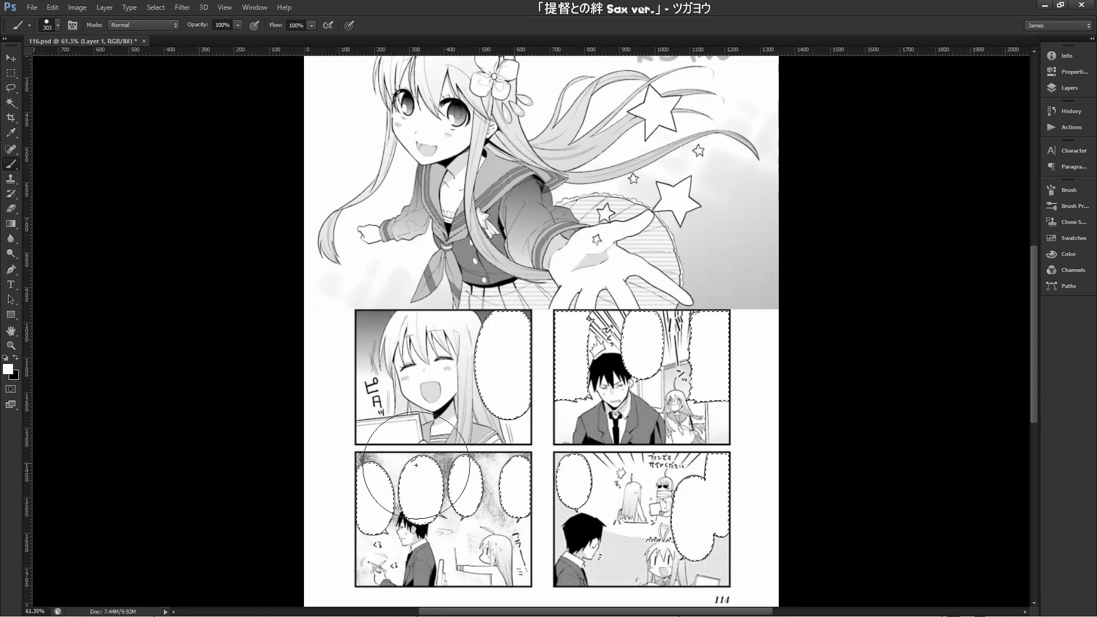
key("z")
left_click_drag(570, 481, 659, 407)
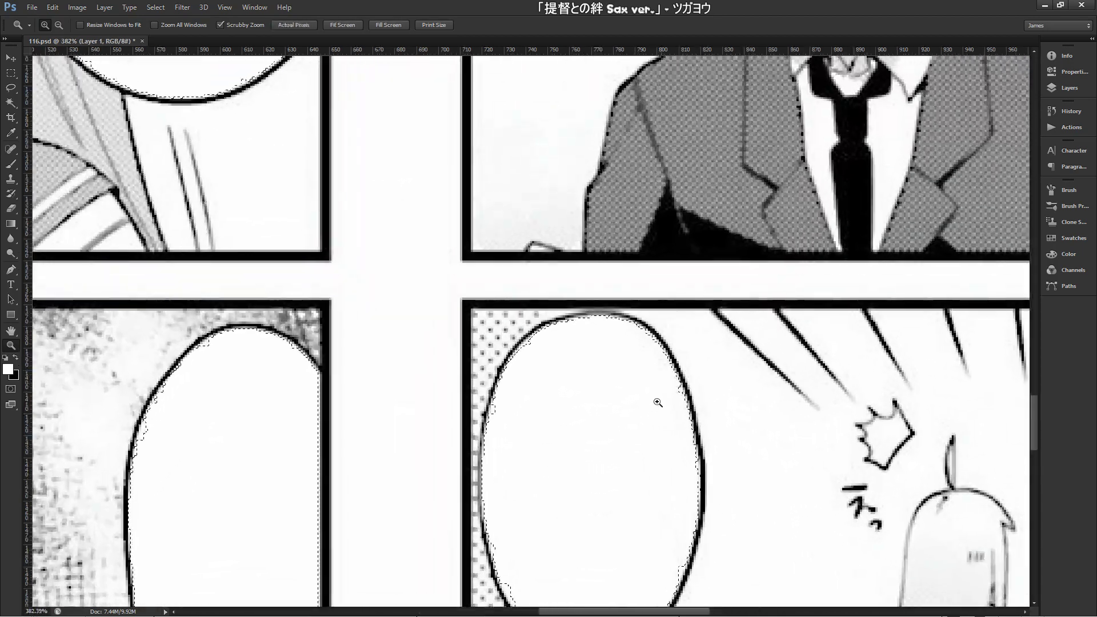
key("b")
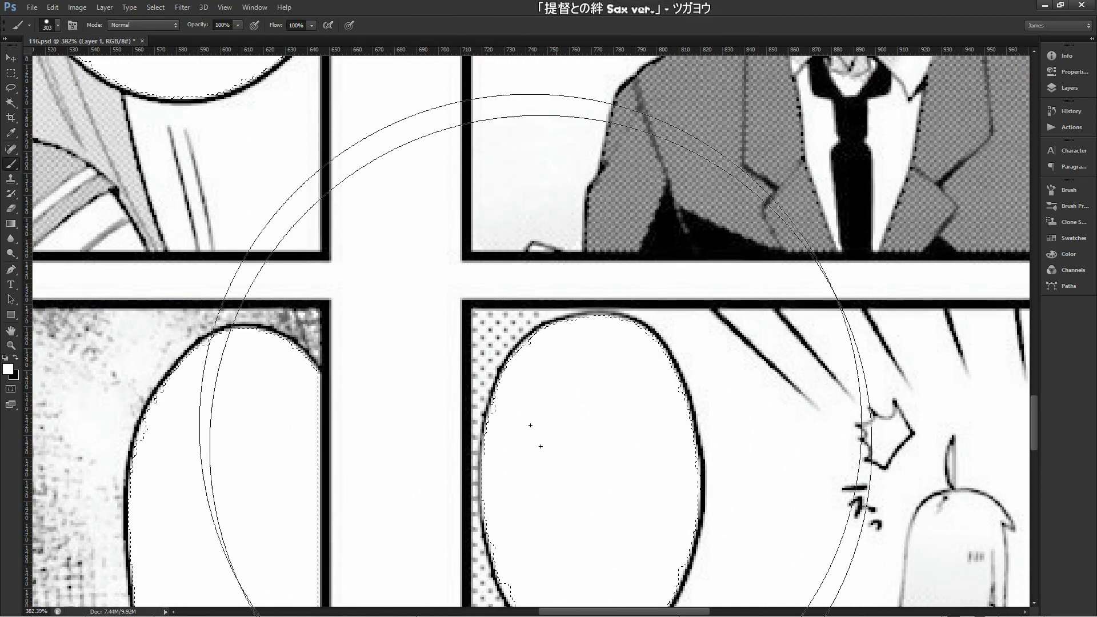
scroll(587, 349, "down", 2)
scroll(587, 348, "down", 1)
key("z")
mouse_move(966, 454)
left_mouse_down()
mouse_move(892, 453)
mouse_move(921, 386)
left_mouse_up()
key("ctrl+space")
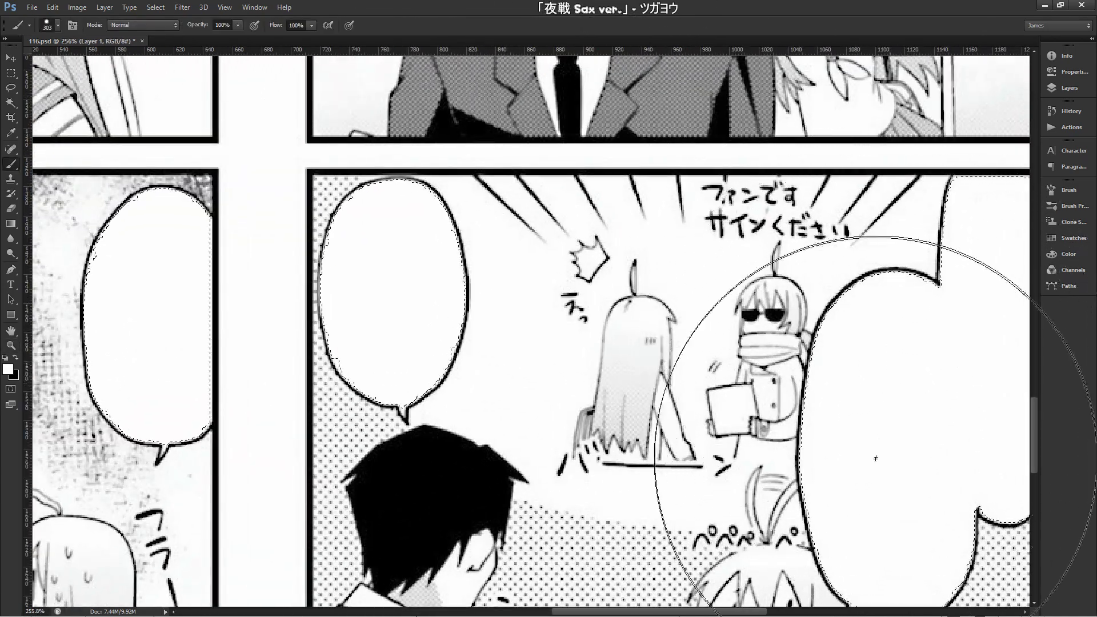
key("ctrl+space")
left_click_drag(903, 437, 862, 435)
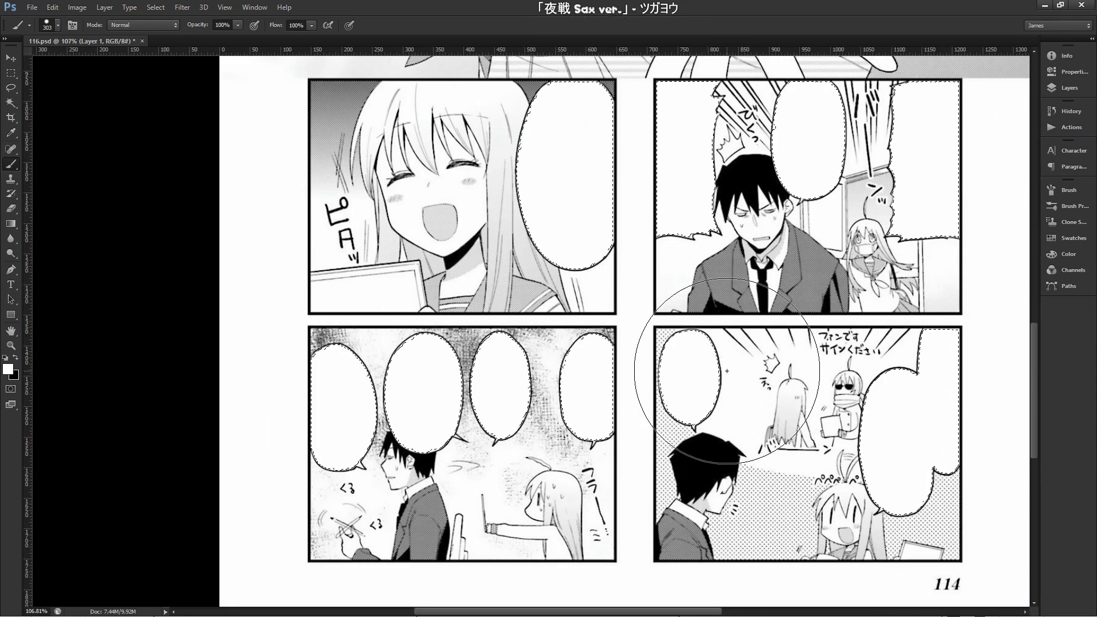
- Hide the Background to inspect the white bubble fills on Layer 1, and show the Background again
key("z")
mouse_move(524, 200)
left_mouse_down()
mouse_move(642, 164)
mouse_move(457, 171)
left_mouse_up()
key("b")
key("F7")
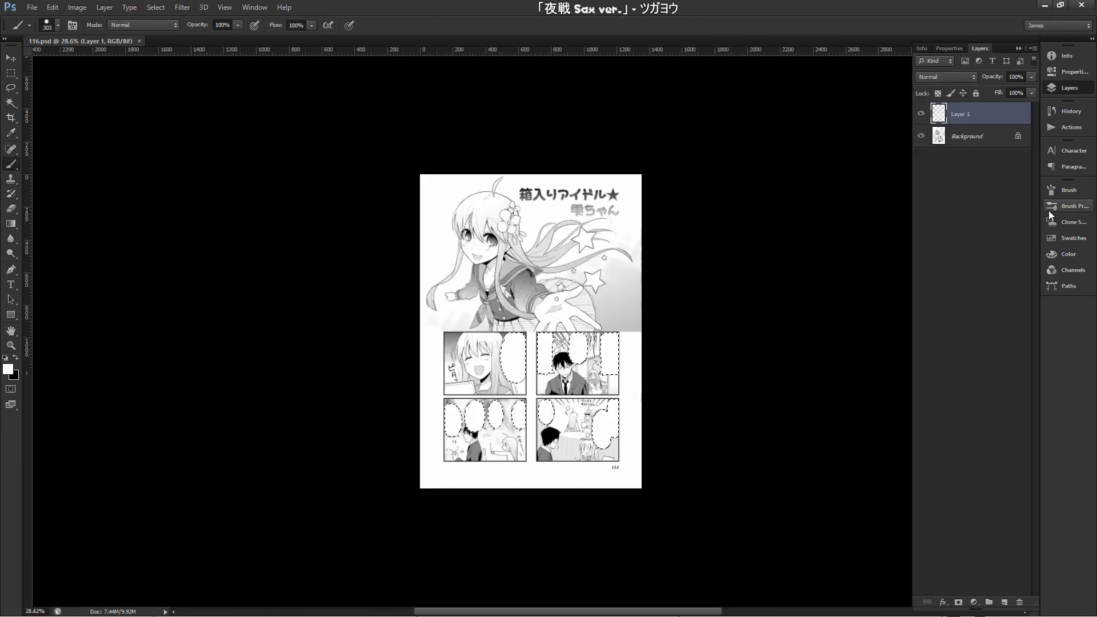
left_click(921, 136)
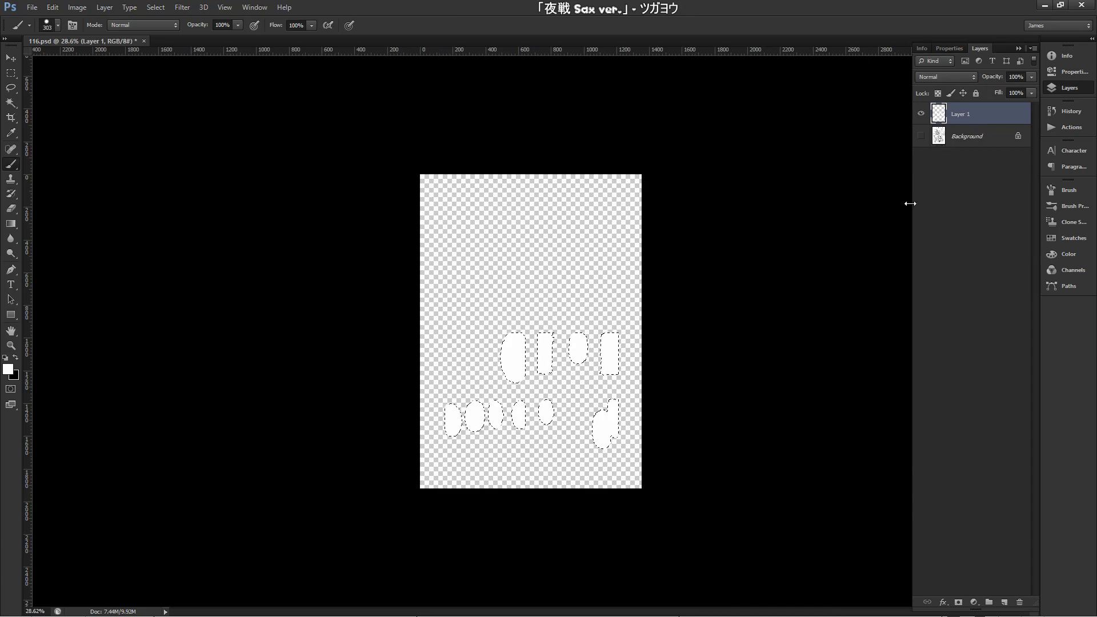
key("z")
left_click_drag(541, 380, 603, 340)
key("b")
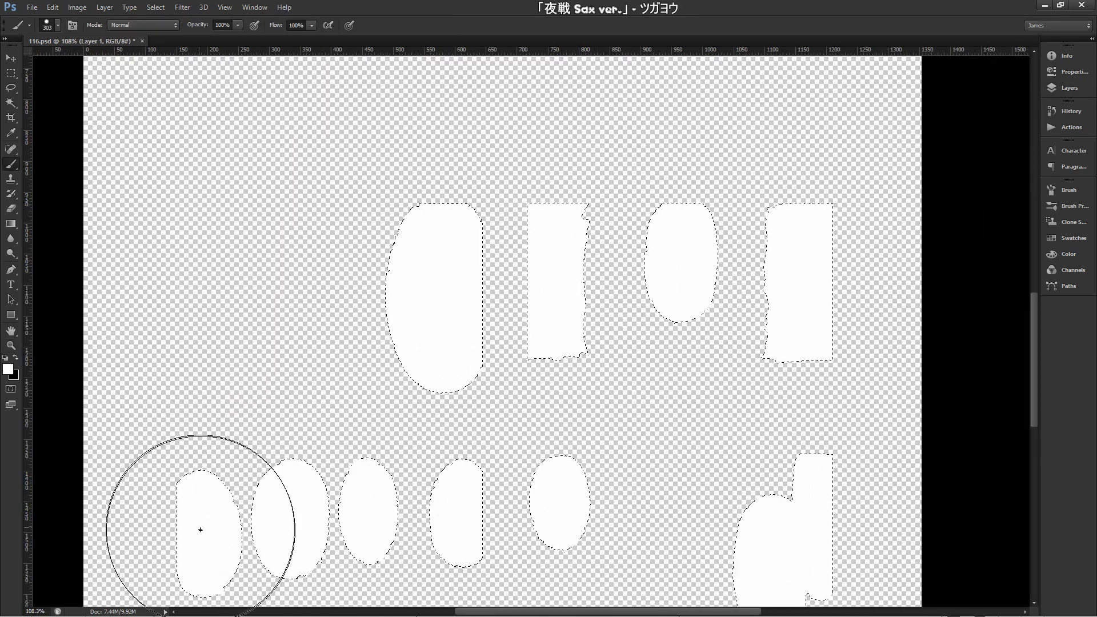
scroll(748, 350, "down", 2)
scroll(747, 349, "down", 2)
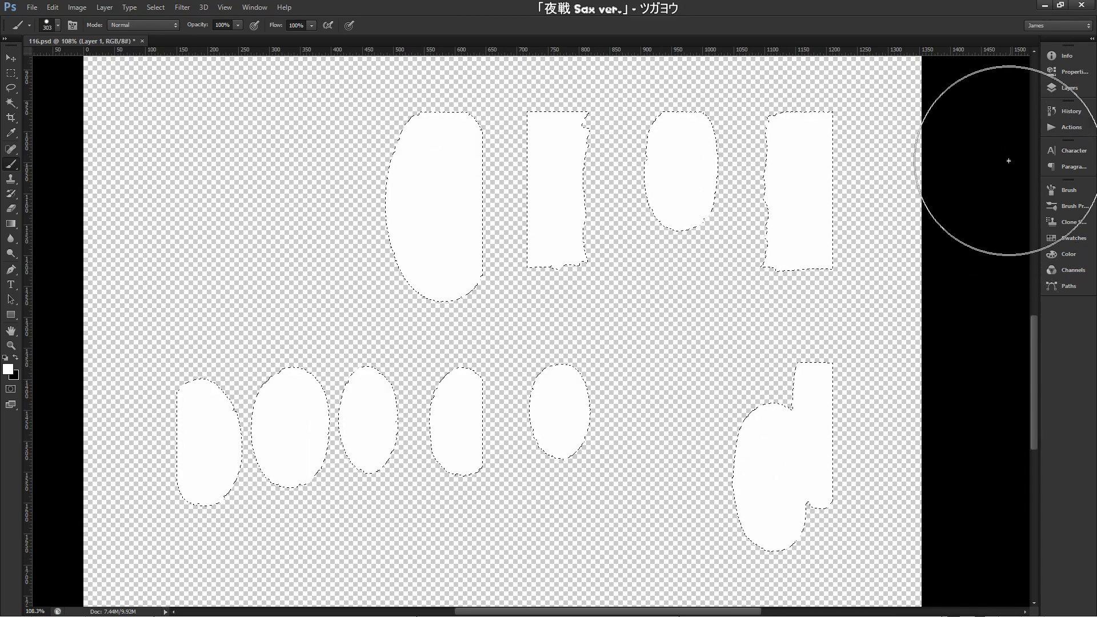
left_click(1068, 88)
left_click(921, 136)
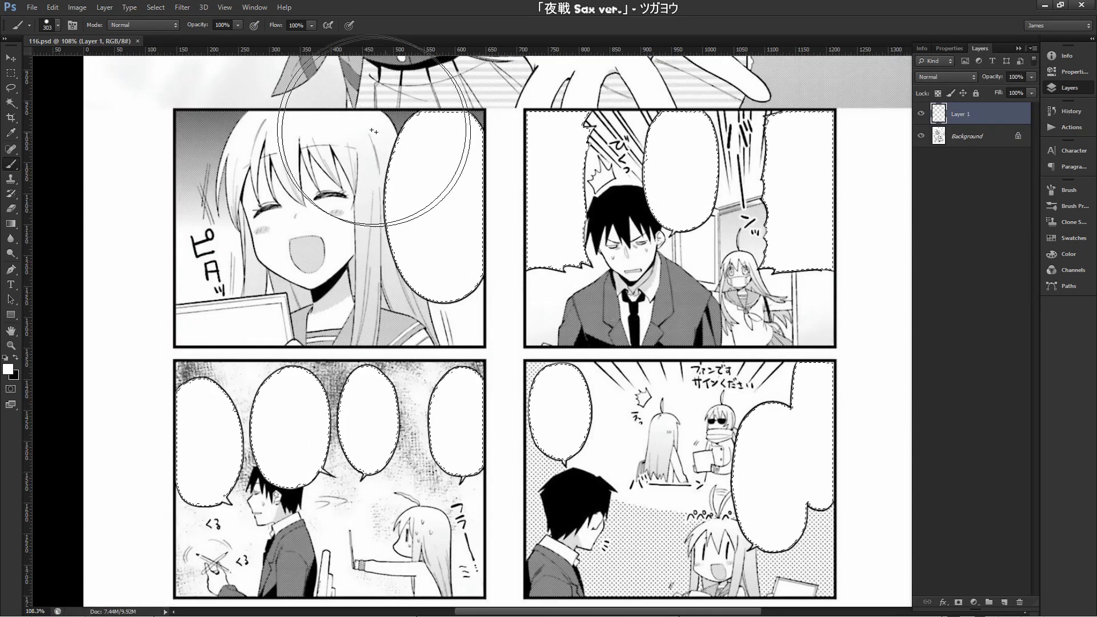
- Close 116.psd and open 117.psd from the psd folder in File Explorer
left_click(140, 41)
key("alt+Tab")
double_click(488, 257)
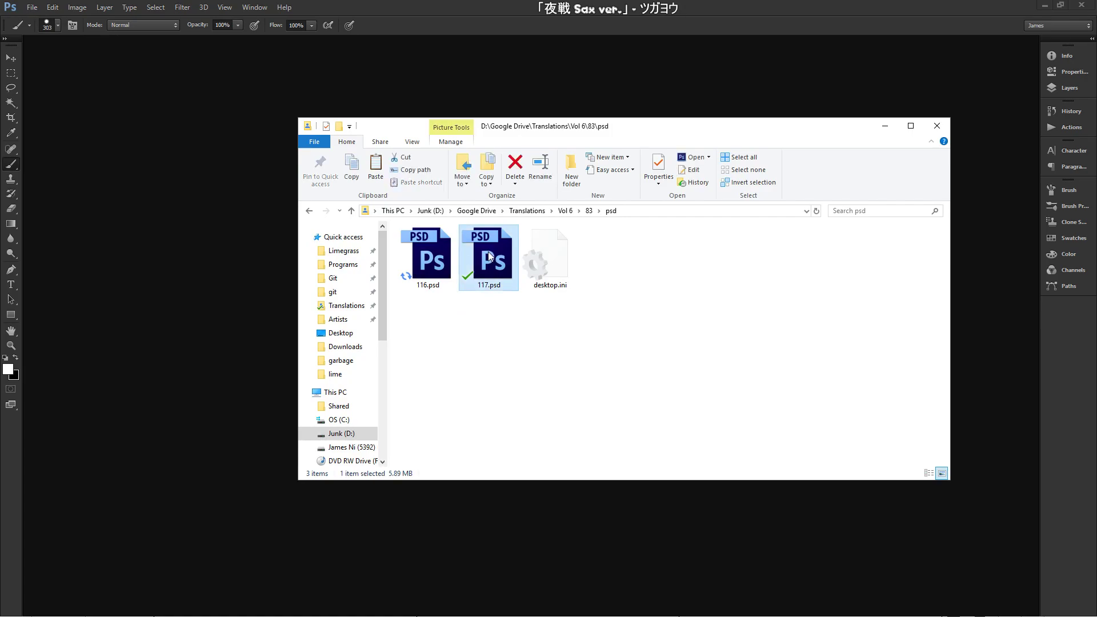
key("super+Tab")
key("Escape")
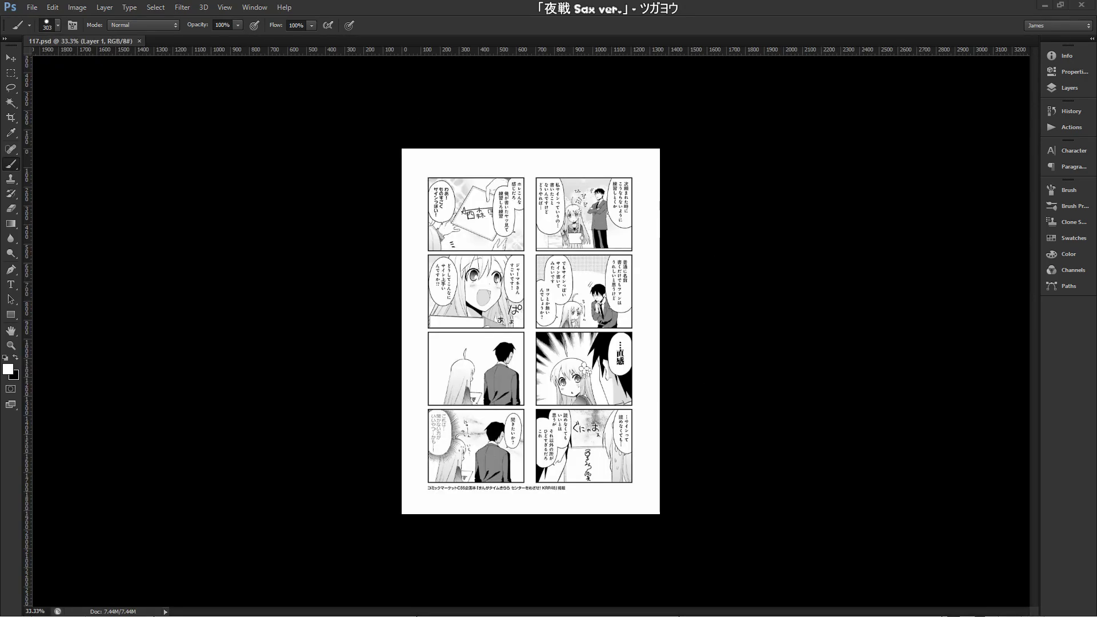